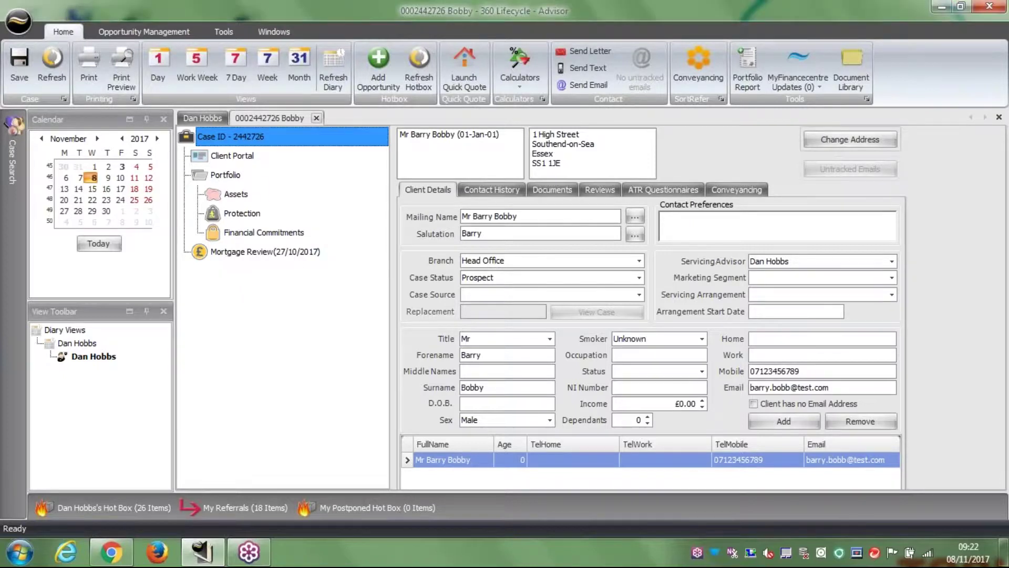
Show the Mortgage Review opportunity's Sales Opportunity Documents and select the Online Fact Find
click(265, 251)
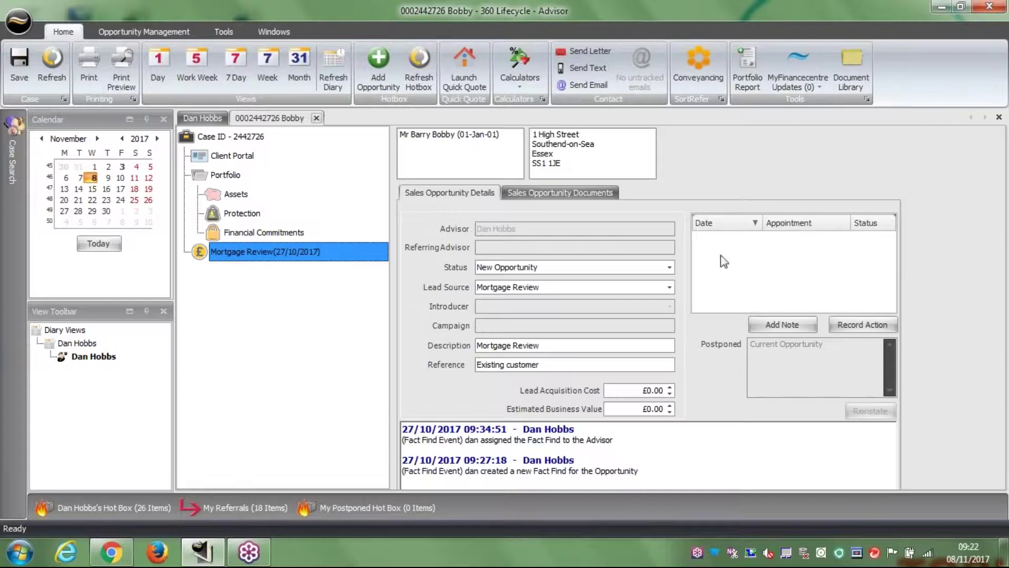
click(573, 194)
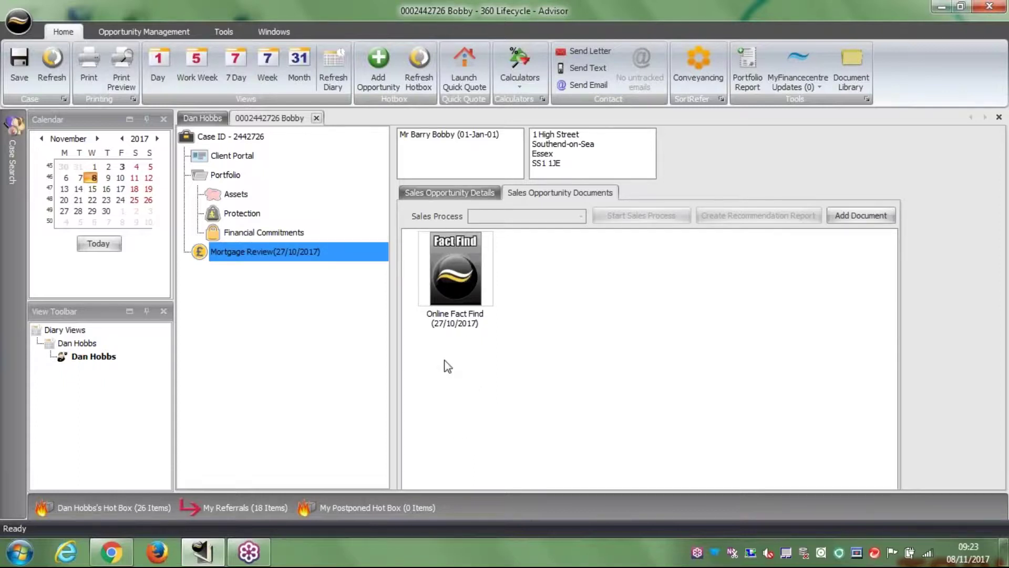
click(441, 284)
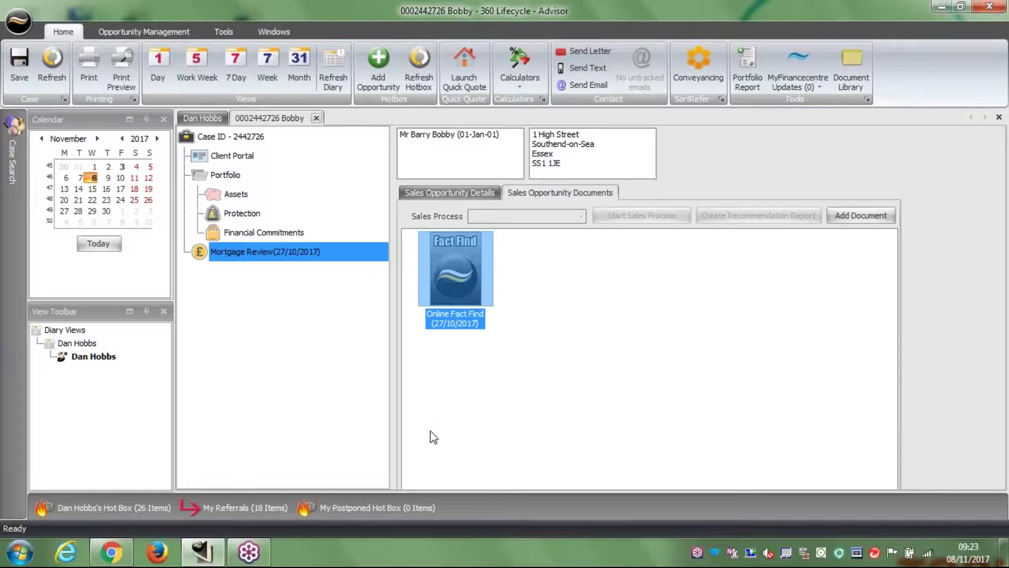
Open the Online Fact Find document and scroll through its Sales Process page
double_click(463, 279)
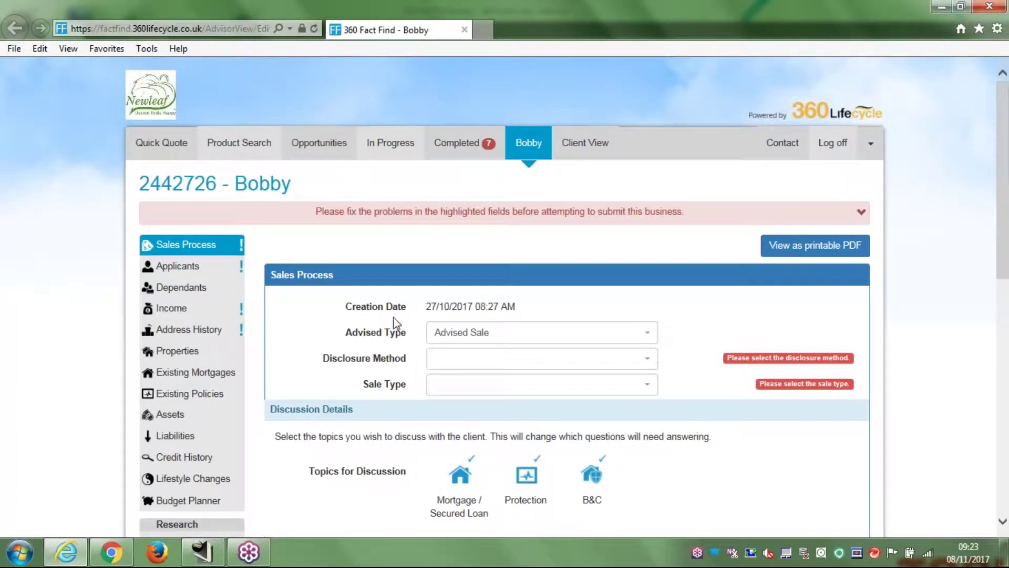
scroll(721, 305, down, 1)
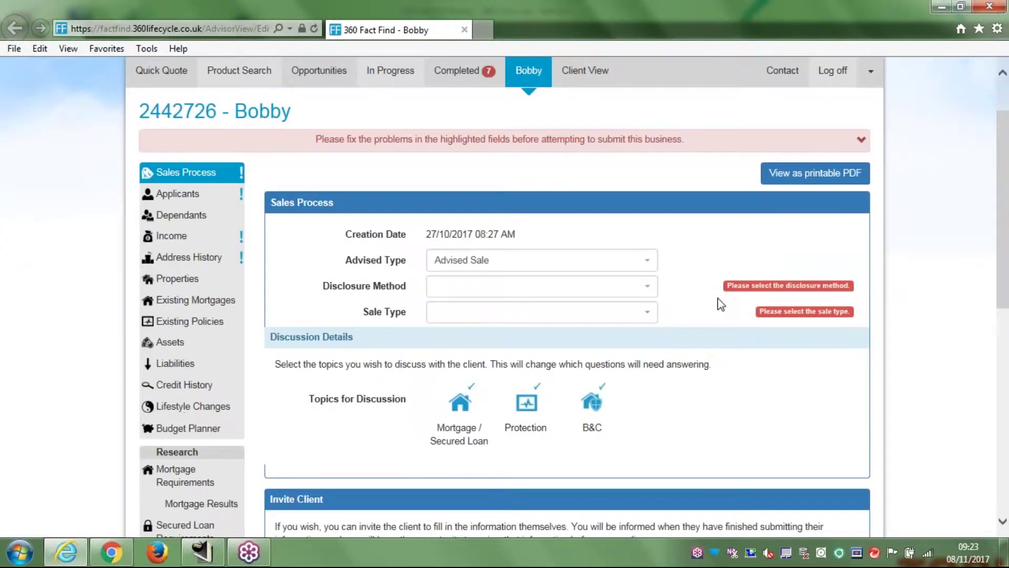
scroll(721, 304, down, 1)
scroll(721, 304, up, 2)
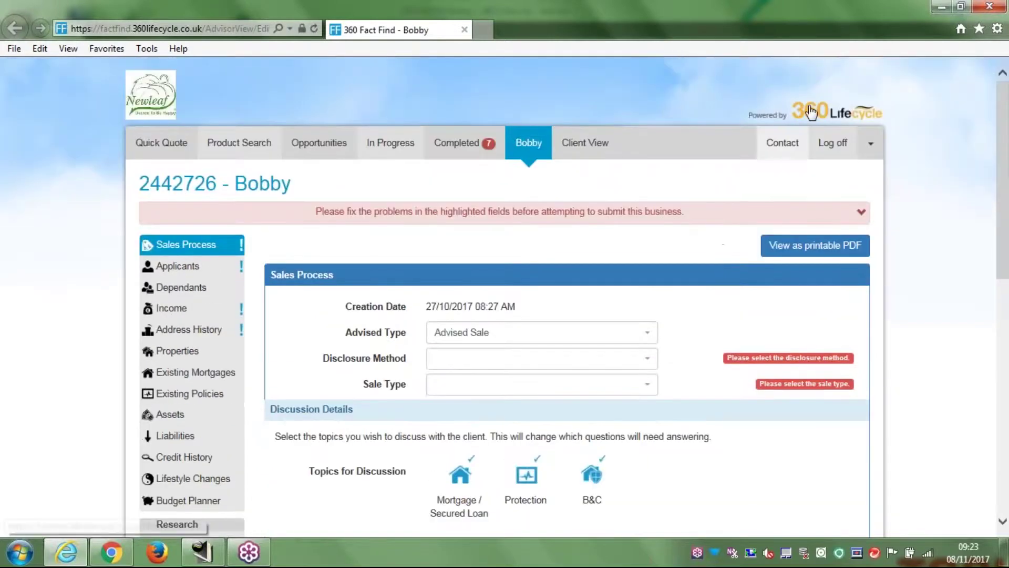
Minimise the fact find browser window to return to the Advisor
click(942, 7)
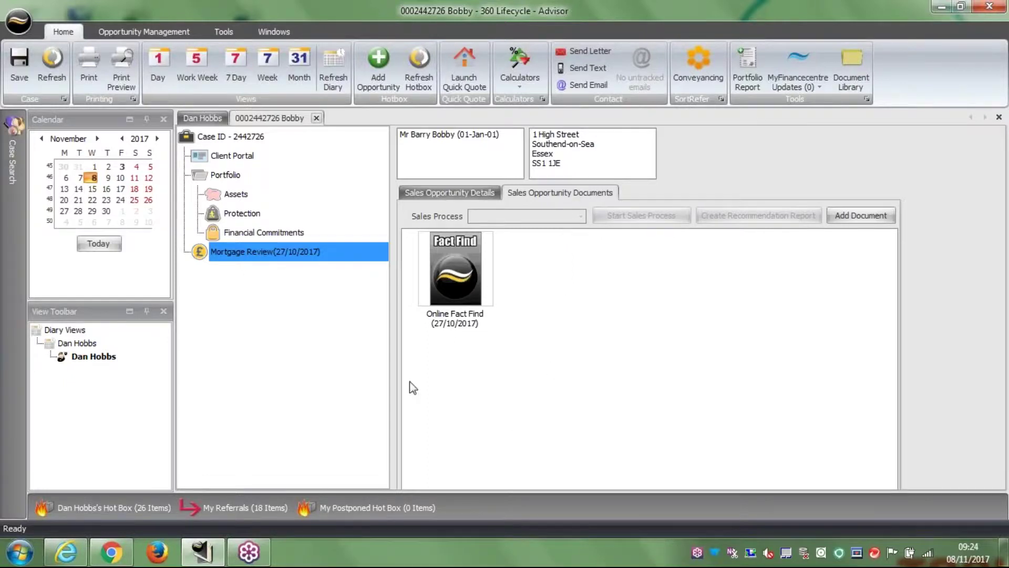
Close the client's case and launch Start Sales Process > Online Fact Find from the Hot Box
click(317, 118)
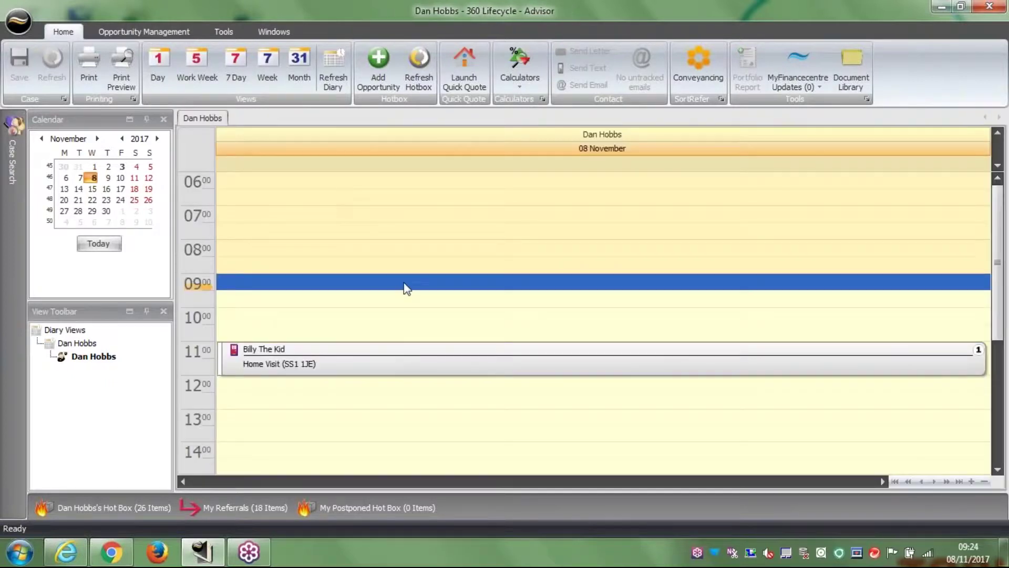
click(121, 507)
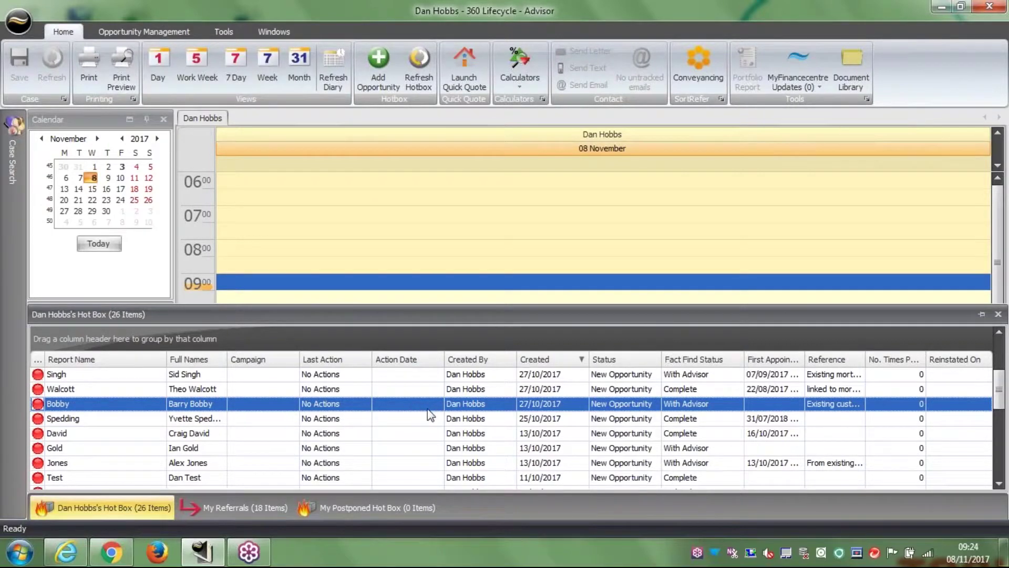
right_click(204, 407)
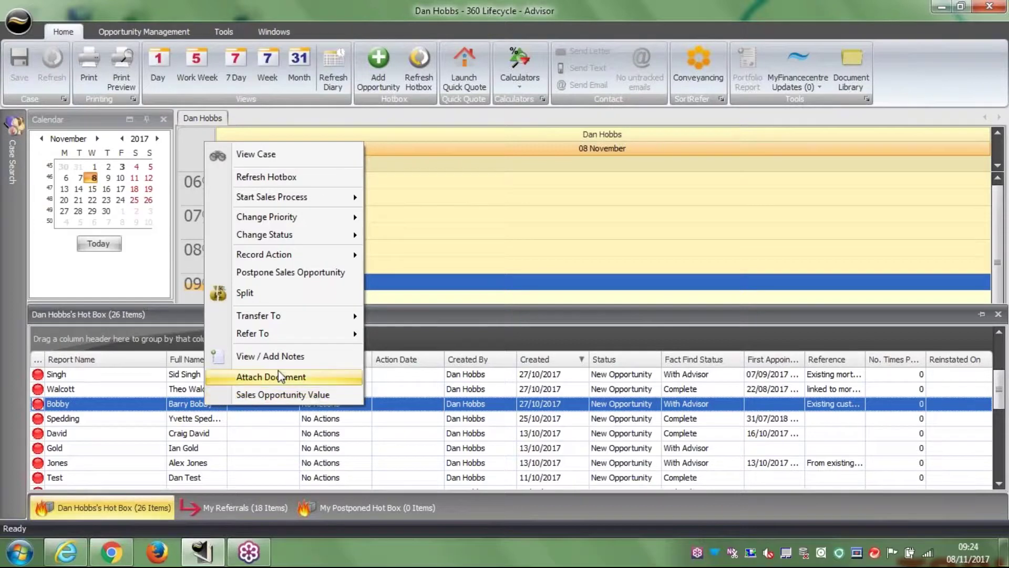
mouse_move(303, 203)
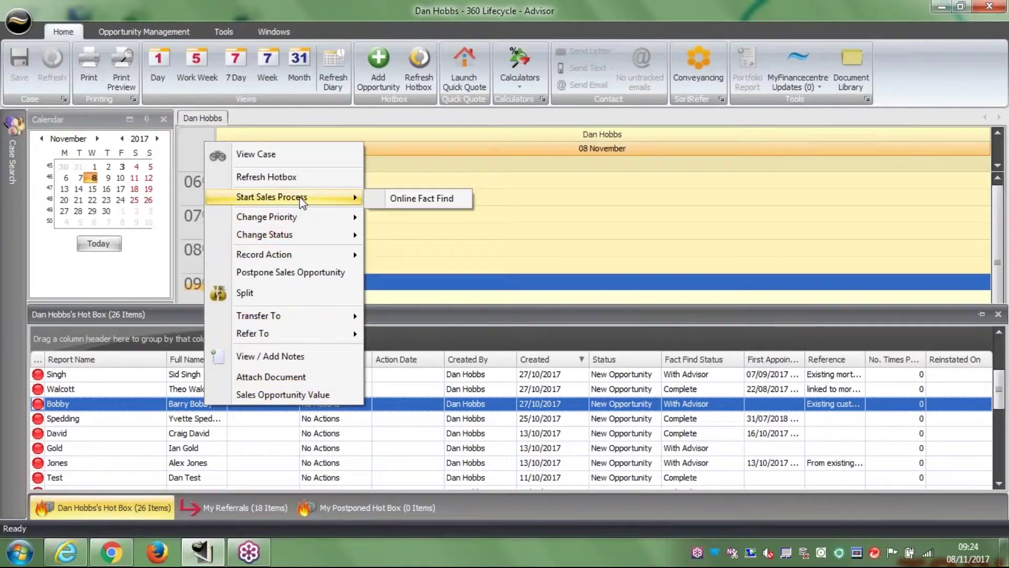
click(412, 200)
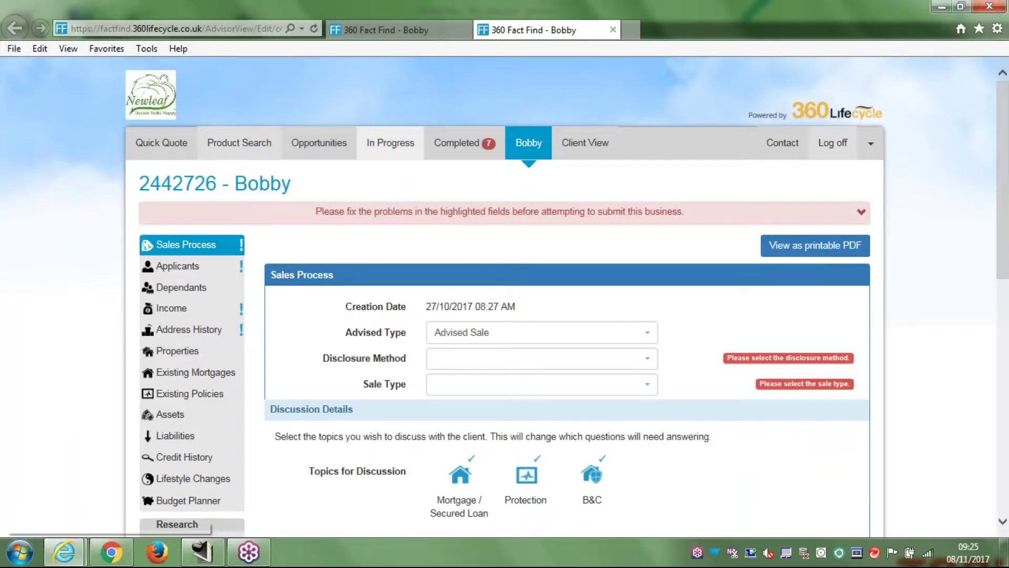
Minimise the Internet Explorer fact find window
click(936, 9)
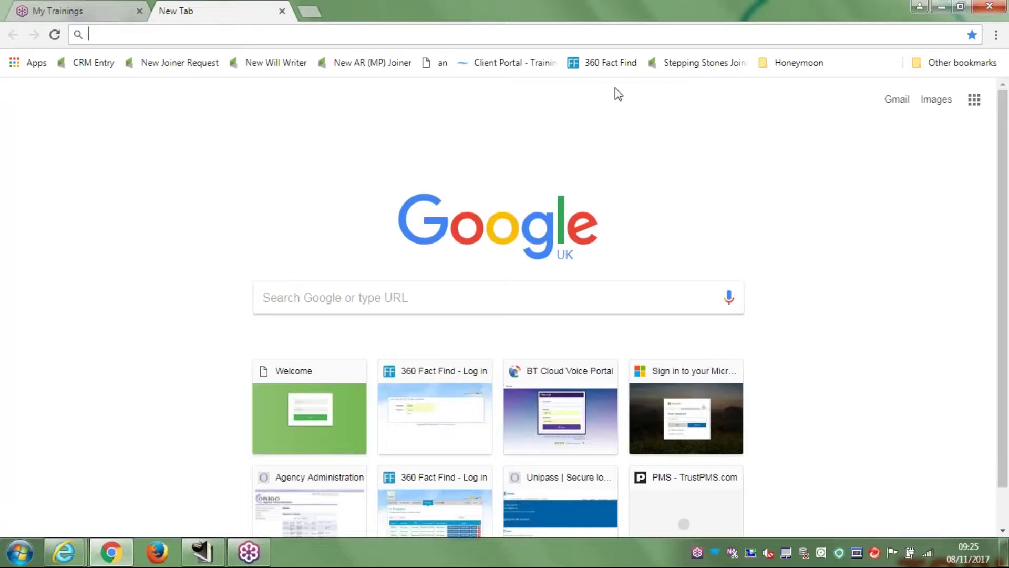
Log into the 360 Fact Find site in Chrome with the advisor's username and password
click(612, 63)
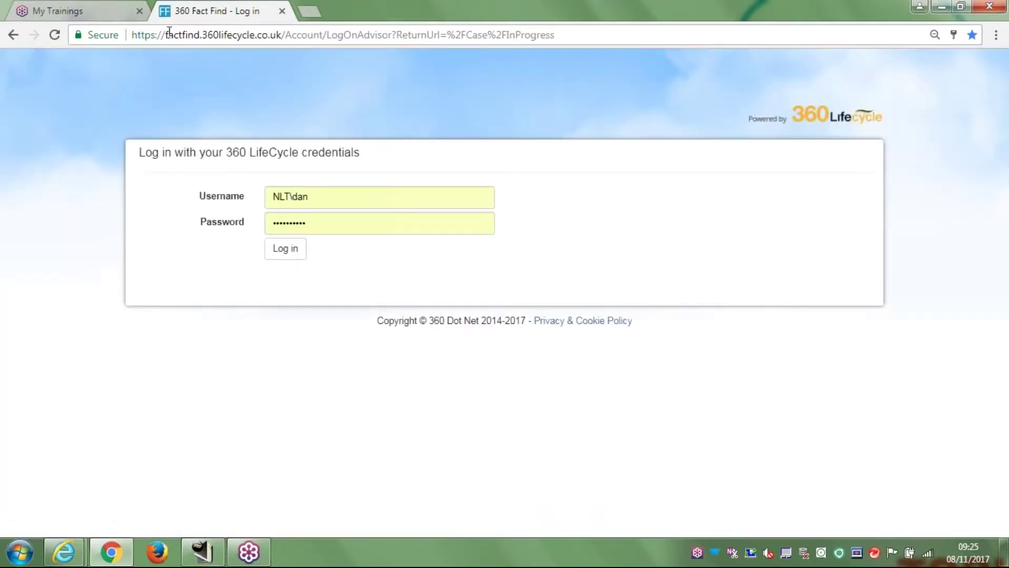
drag(132, 34, 282, 38)
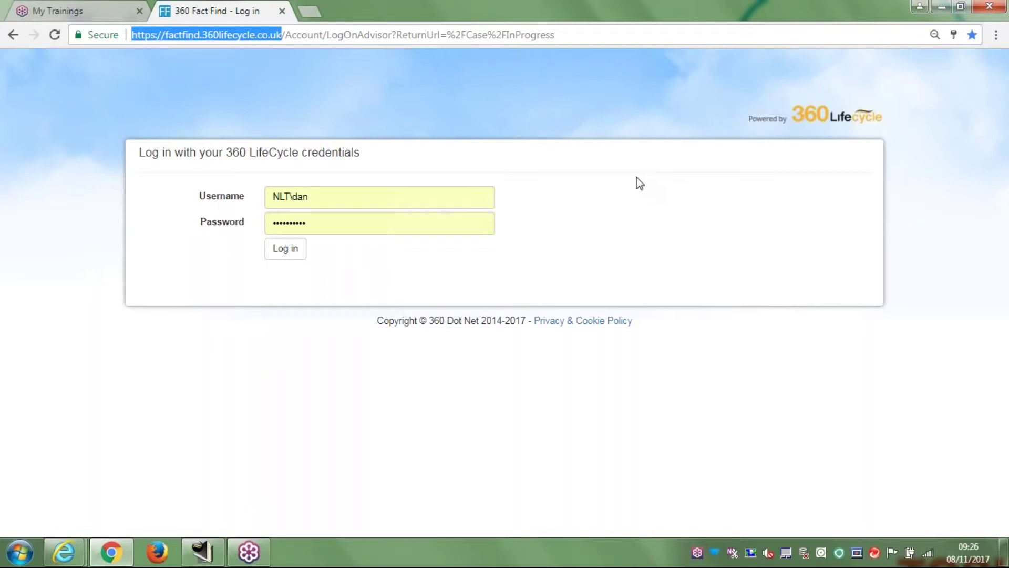
double_click(462, 220)
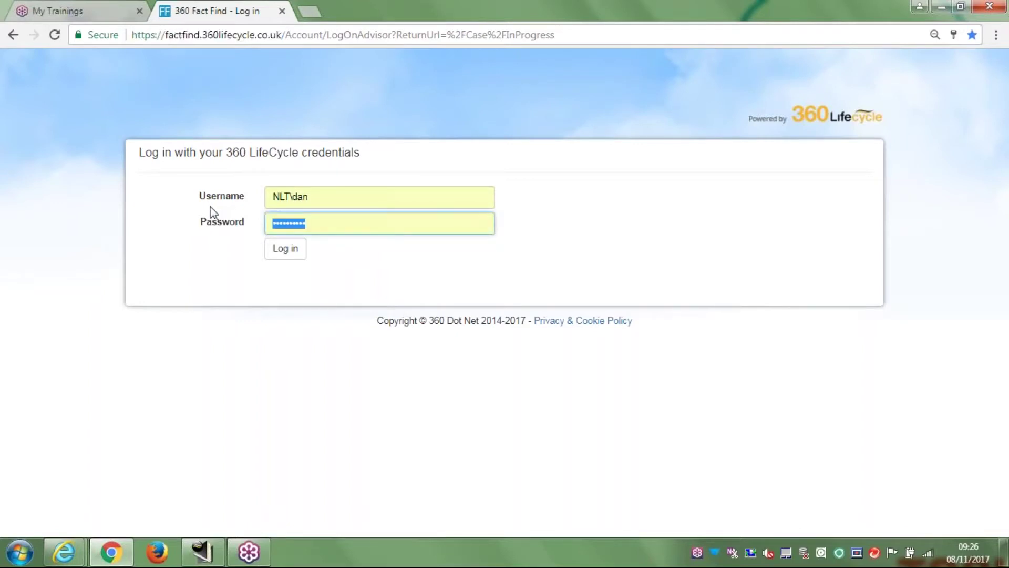
text(p••••)
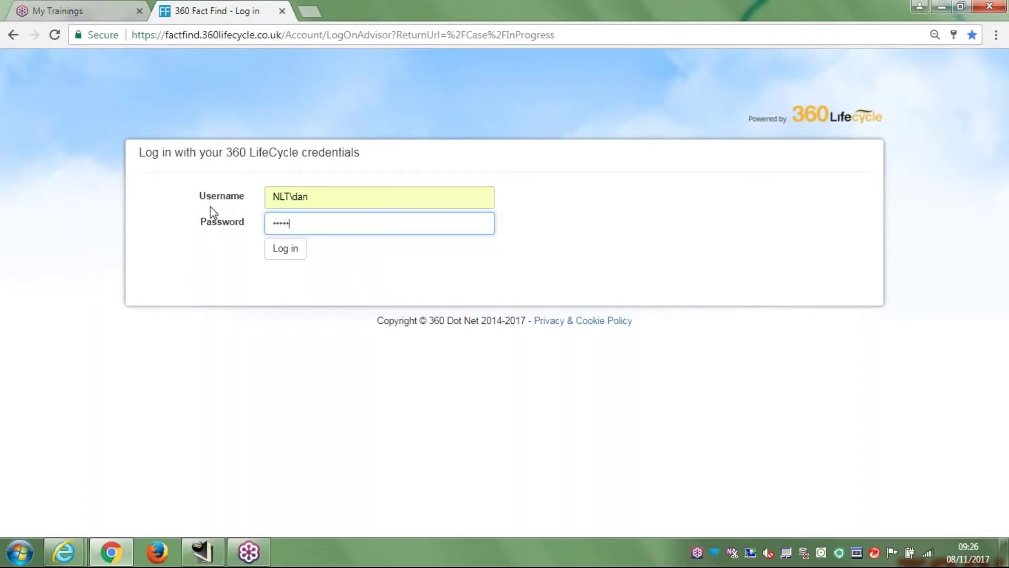
text(••••)
click(286, 257)
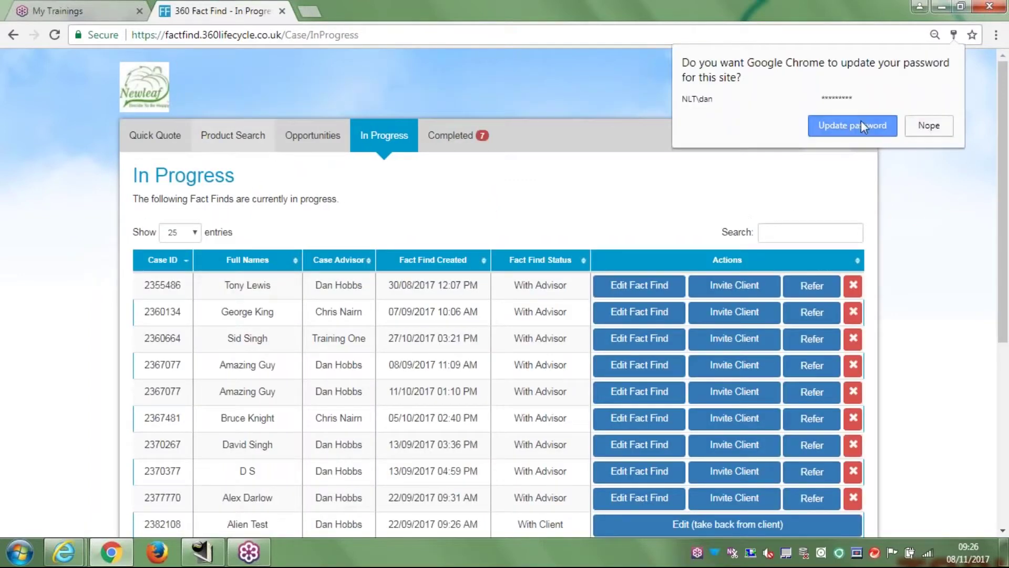
Accept Chrome's password update and scroll through the In Progress list
click(861, 125)
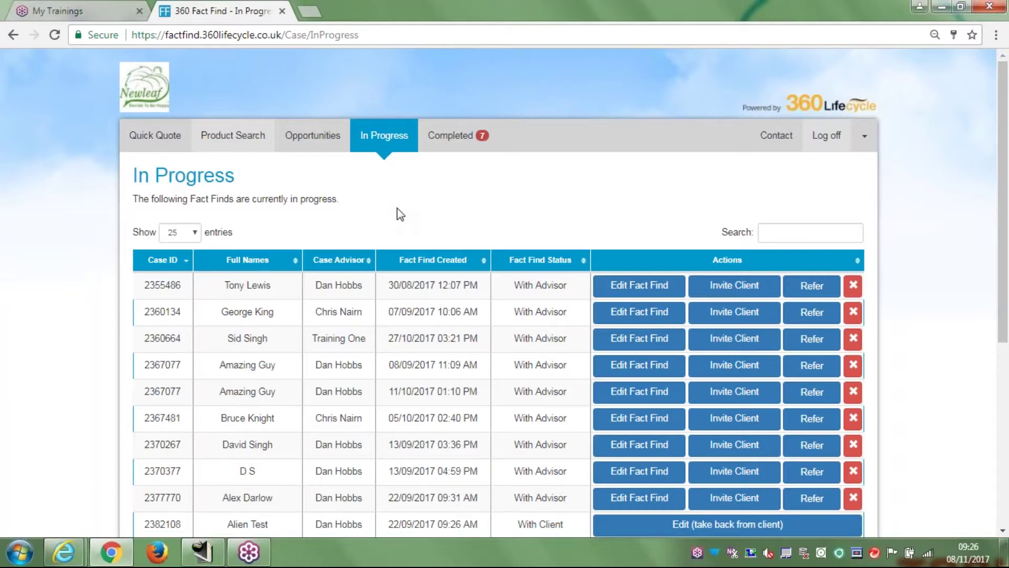
scroll(399, 213, down, 1)
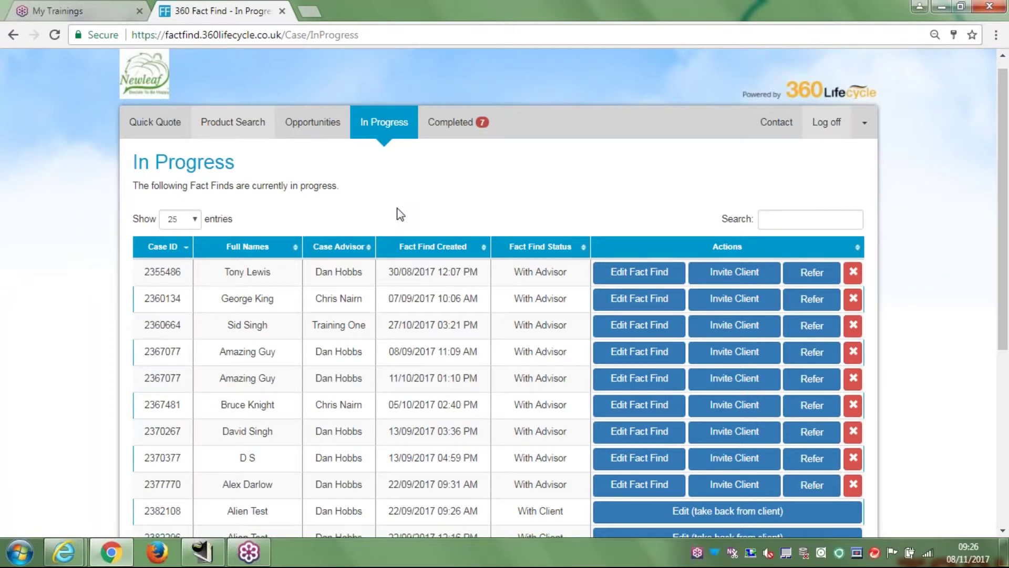
scroll(399, 212, down, 3)
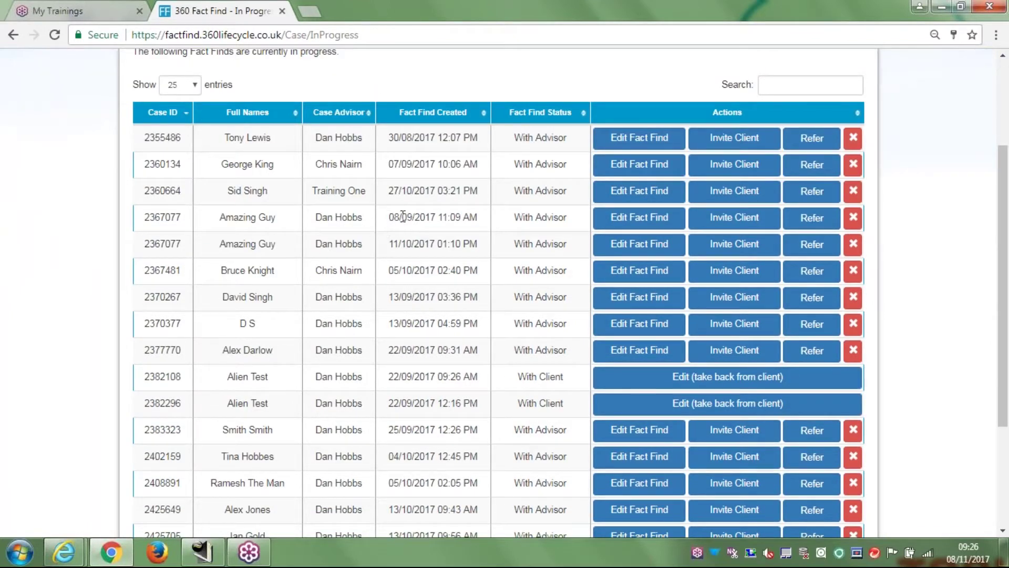
scroll(374, 211, down, 4)
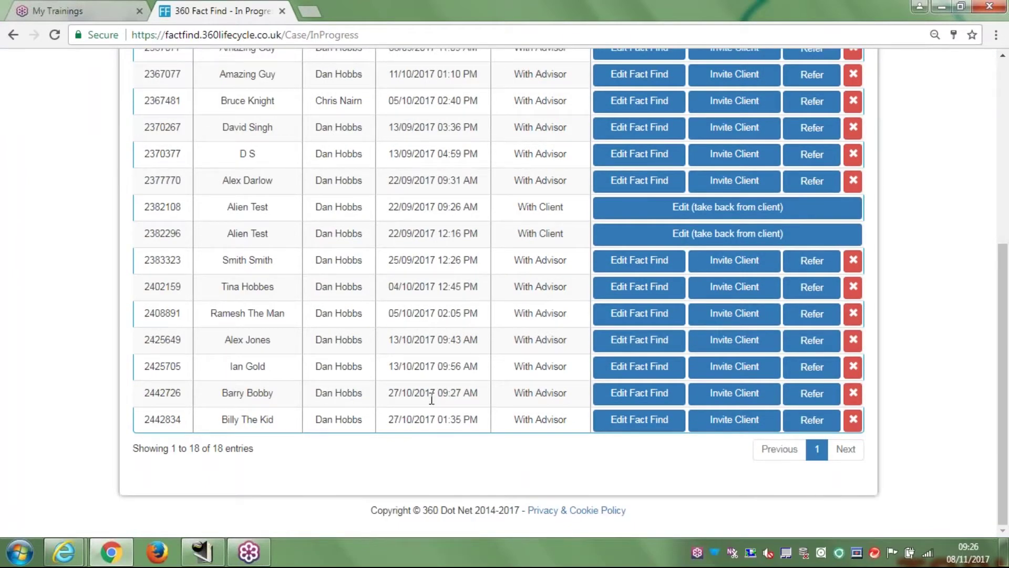
scroll(363, 432, up, 1)
scroll(342, 394, up, 5)
scroll(333, 415, down, 1)
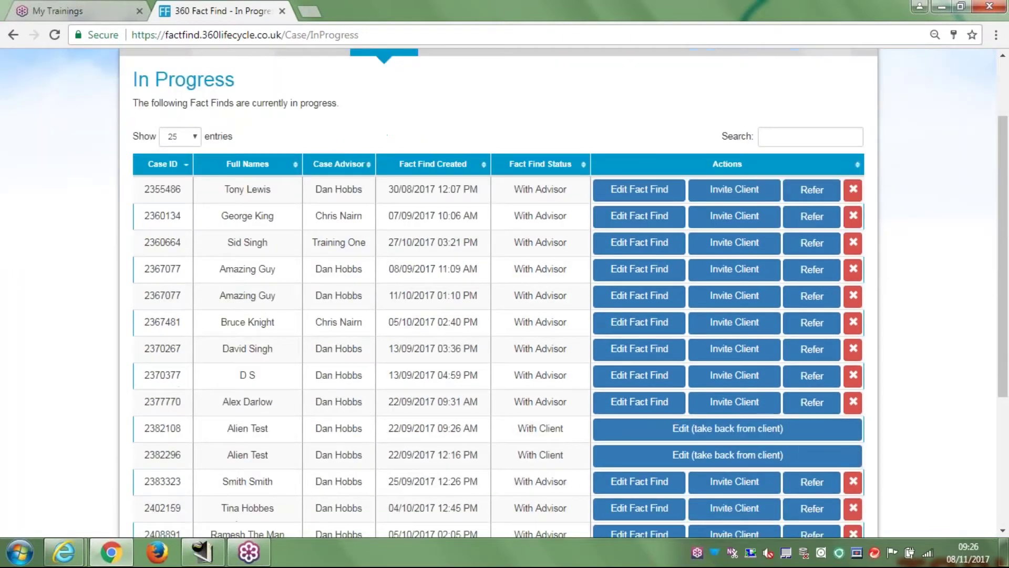
Sort the In Progress list by full name and status, finally by Fact Find Created, newest first
click(268, 163)
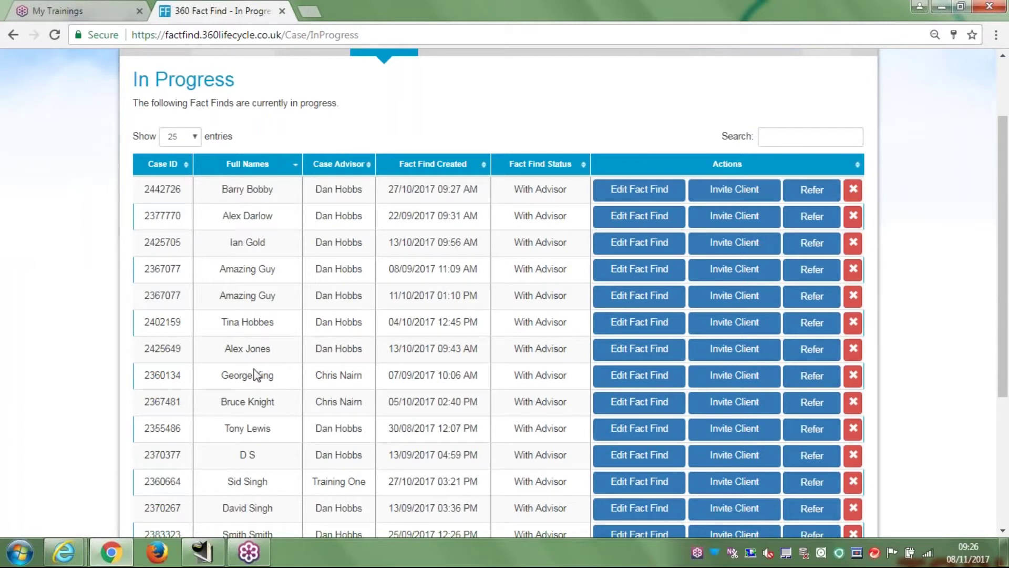
click(273, 164)
click(268, 166)
click(435, 167)
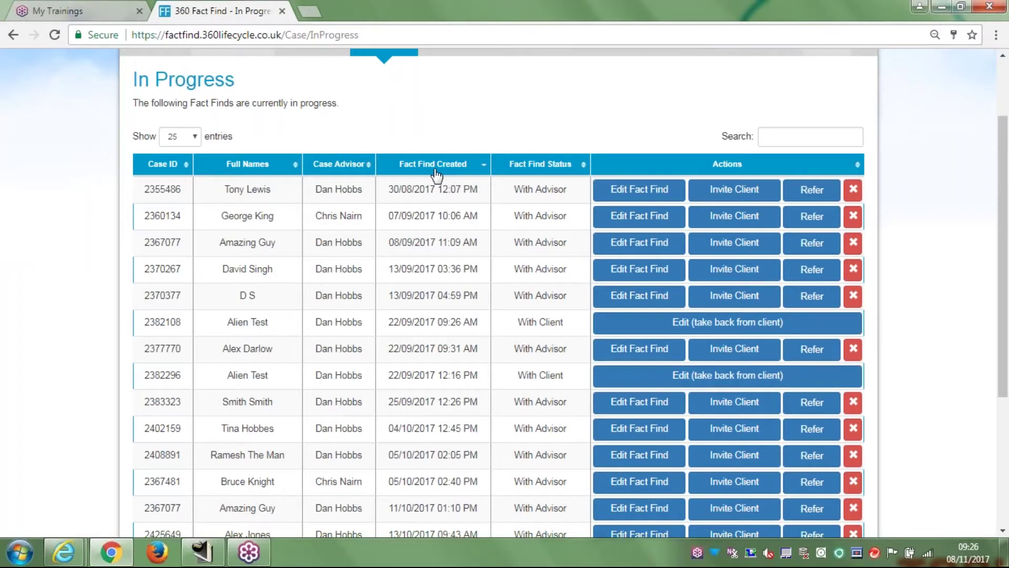
click(438, 168)
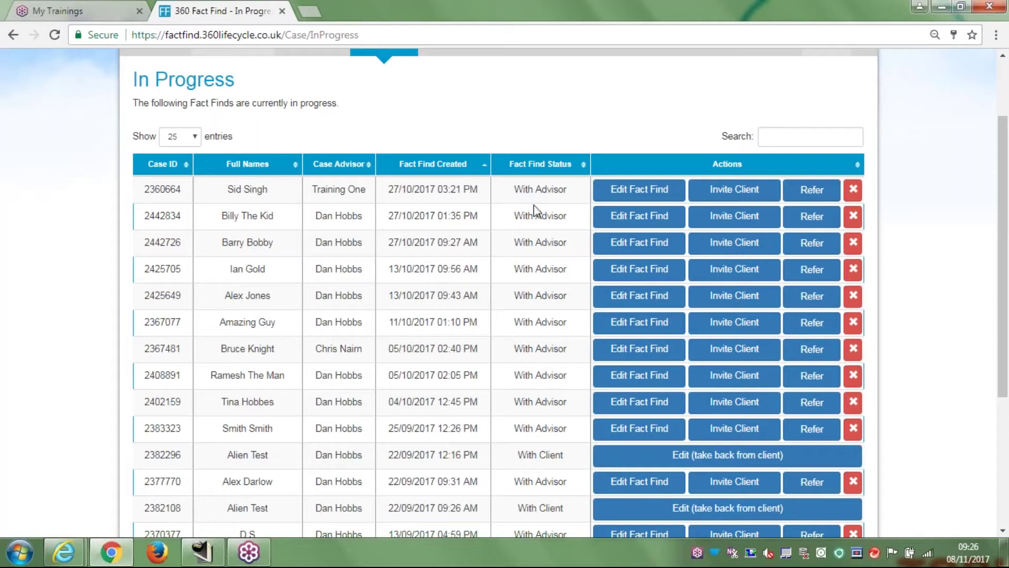
click(550, 179)
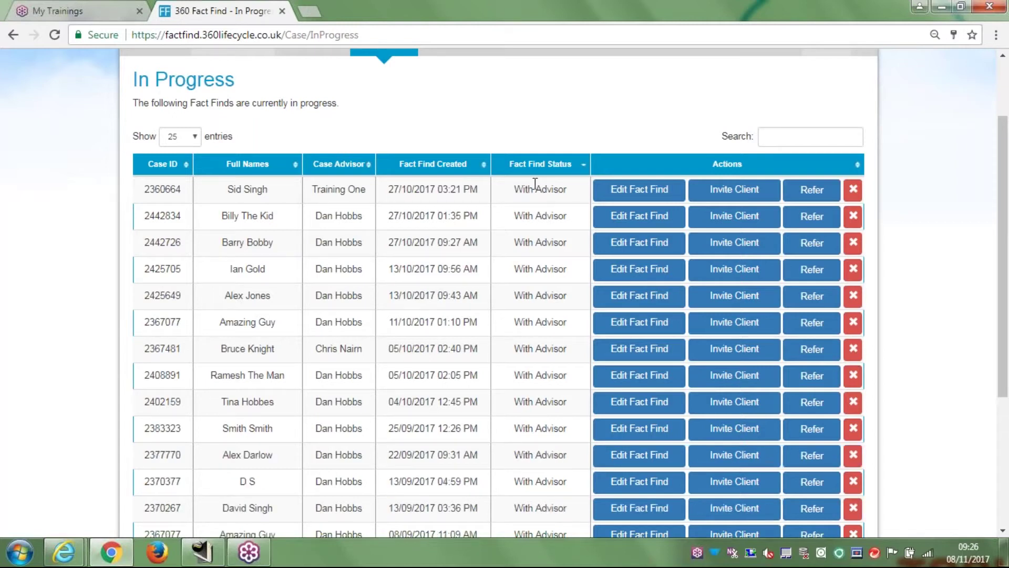
click(534, 173)
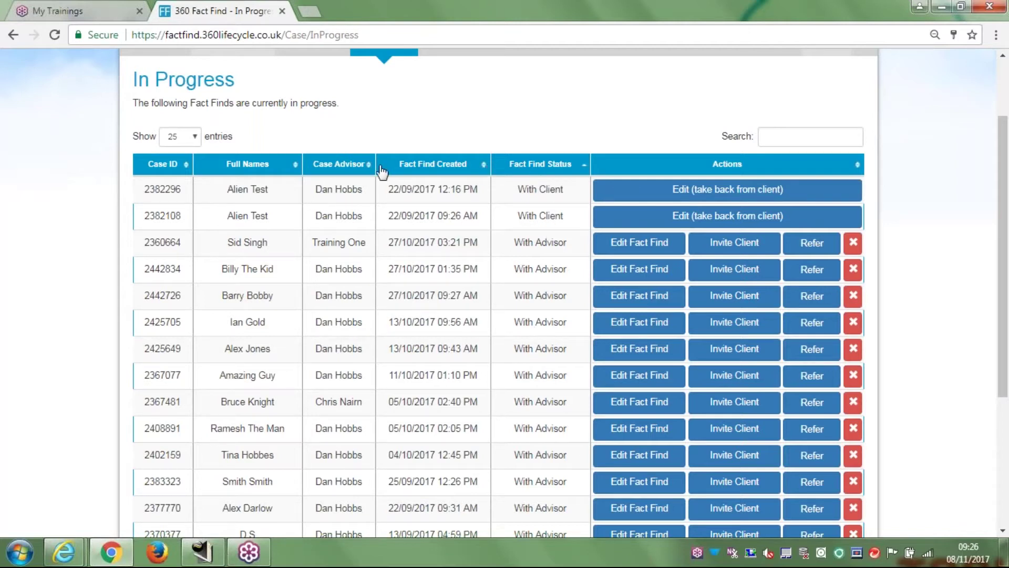
click(453, 170)
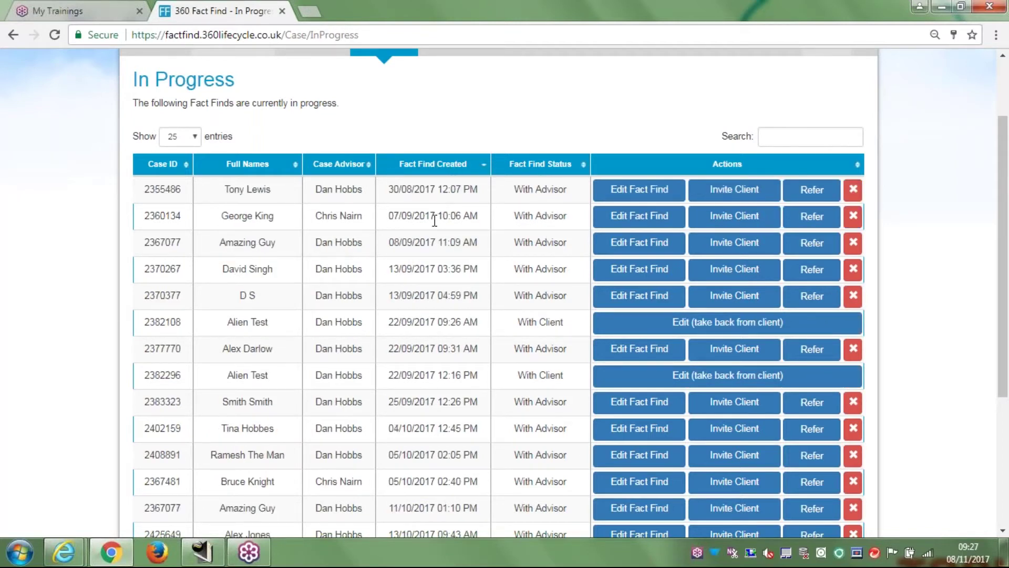
click(443, 165)
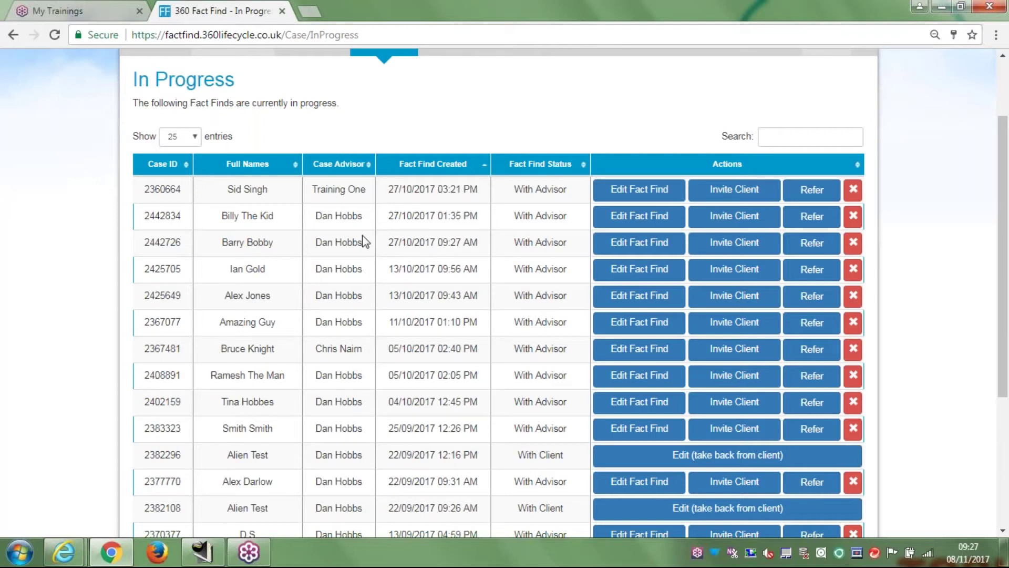
Open the client's fact find for editing from its In Progress row
click(649, 246)
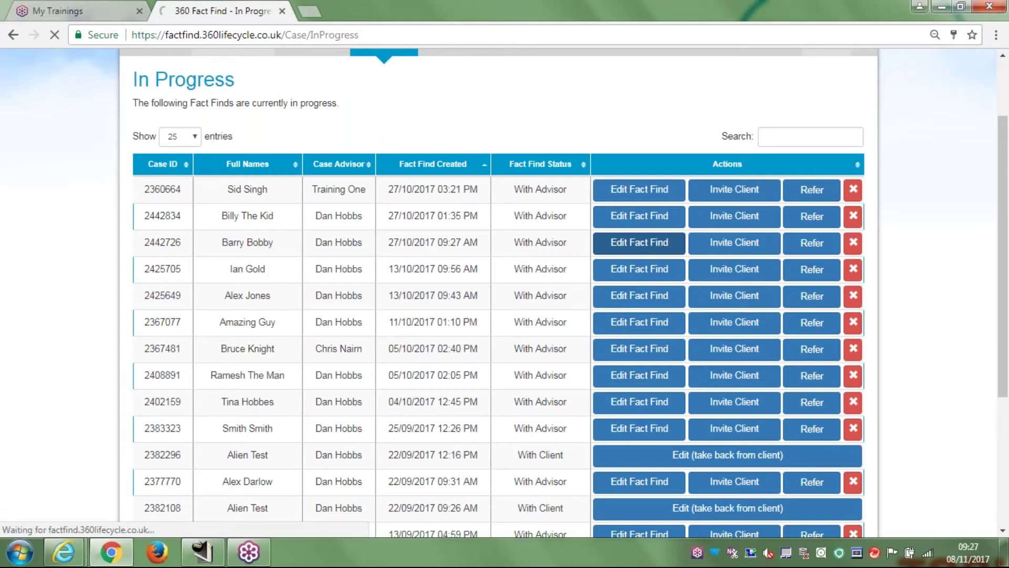
right_click(641, 243)
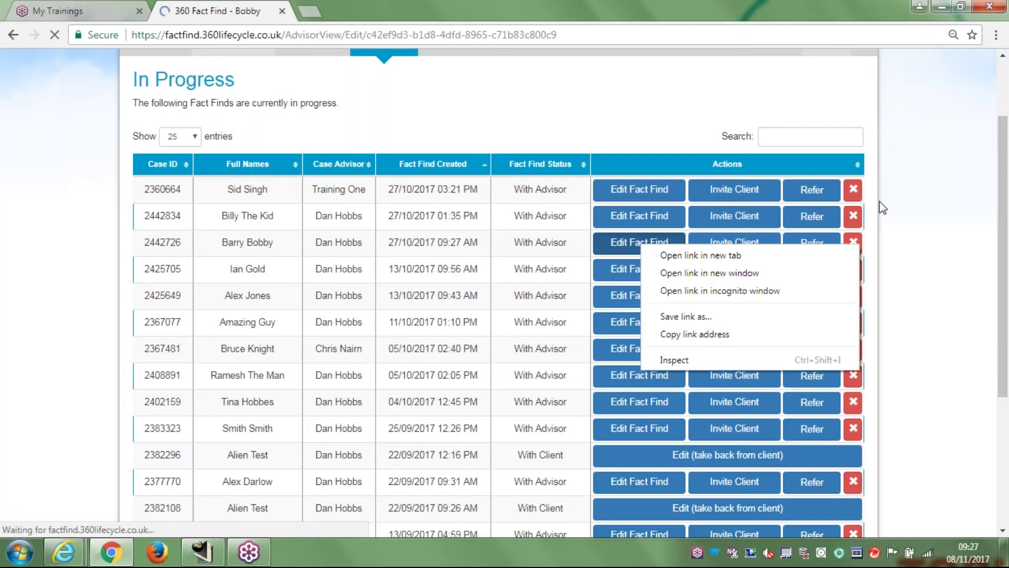